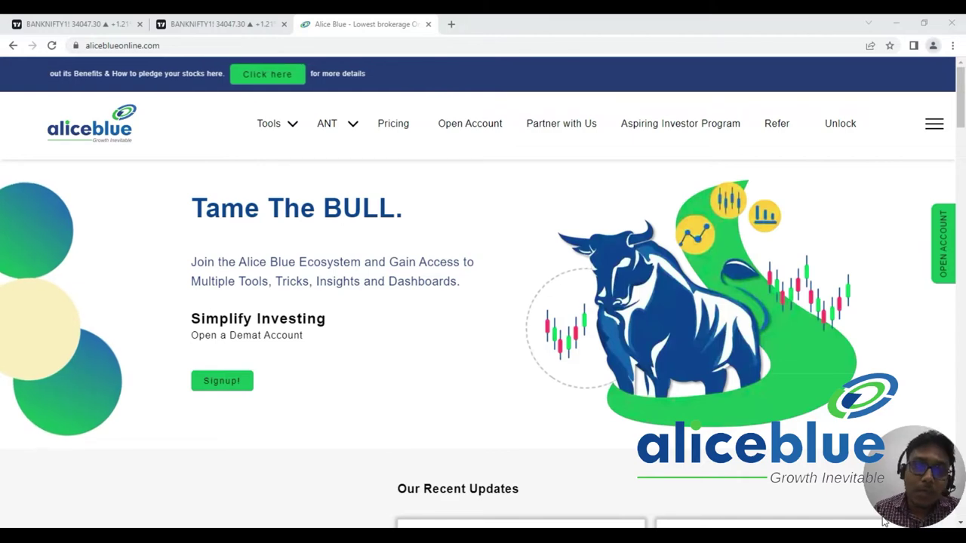
Return from the Alice Blue homepage to the TradingView BANKNIFTY futures chart tab
left_click(103, 19)
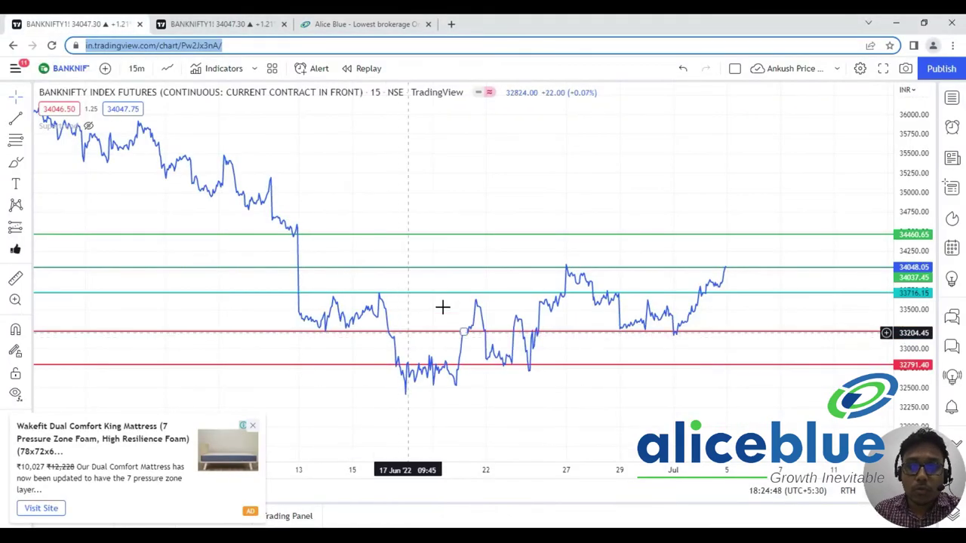
Close the advert and ad-free prompt, then load the S&P CNX NIFTY index futures chart
left_click(252, 426)
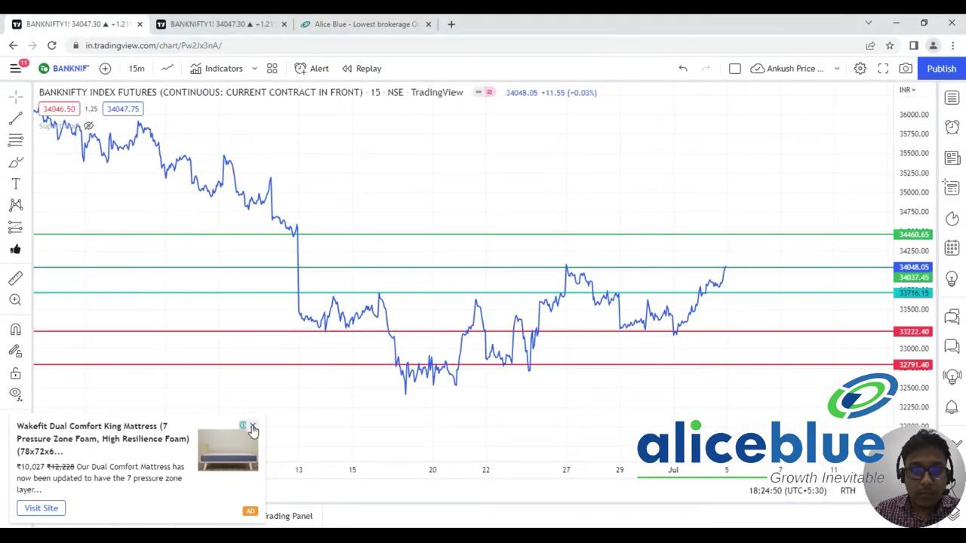
left_click(677, 174)
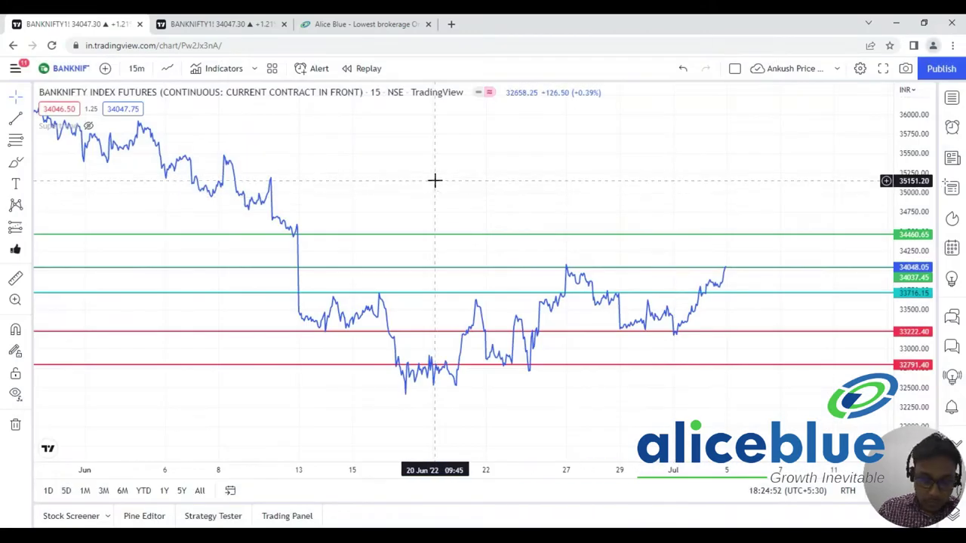
type("NIFTY")
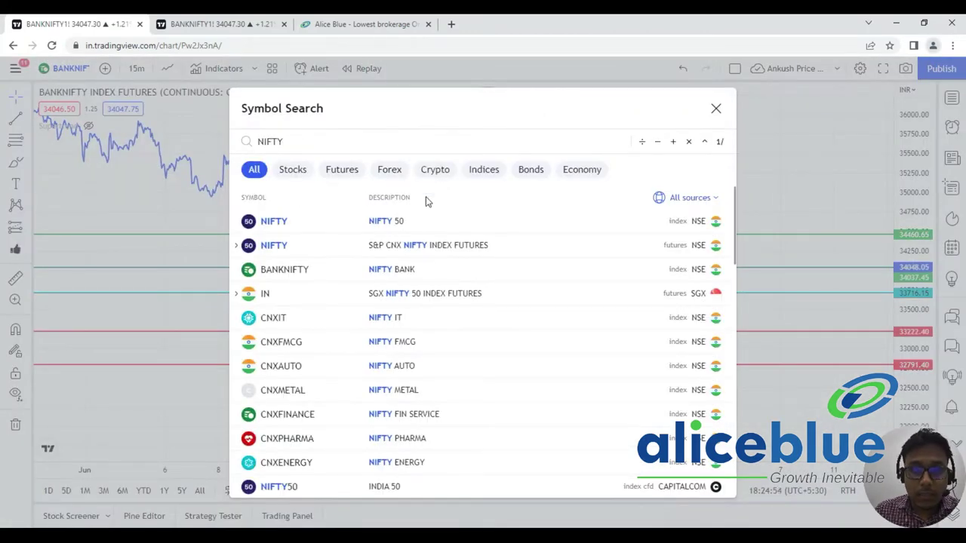
left_click(458, 245)
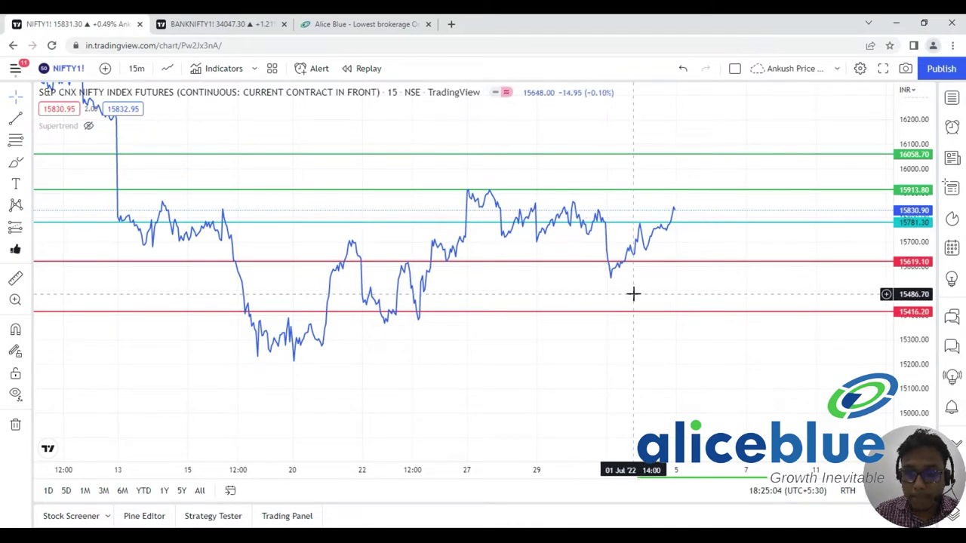
Switch the NIFTY futures chart to 5-minute bars and pan toward the latest candles
scroll(654, 294, "up", 2)
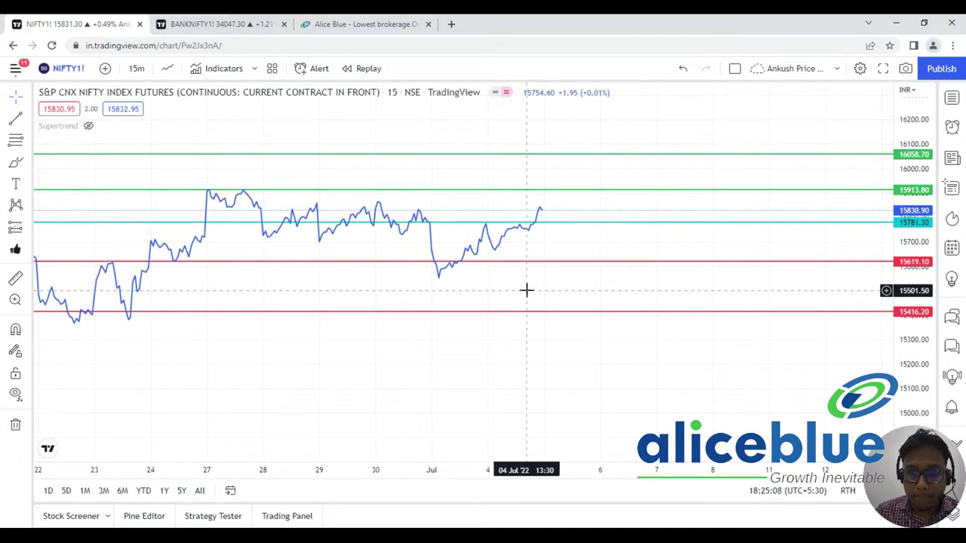
left_click(136, 68)
left_click(139, 157)
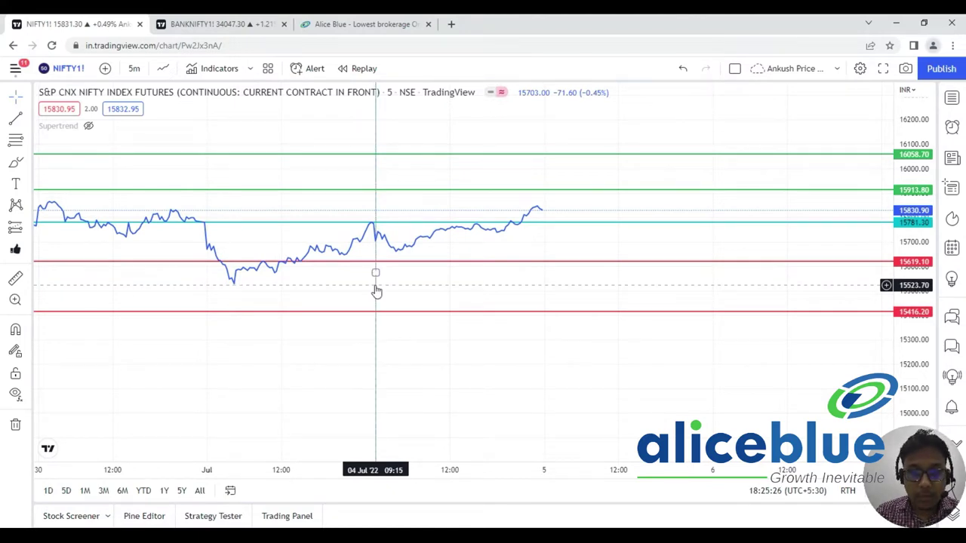
left_click(440, 311)
left_click_drag(440, 317, 304, 284)
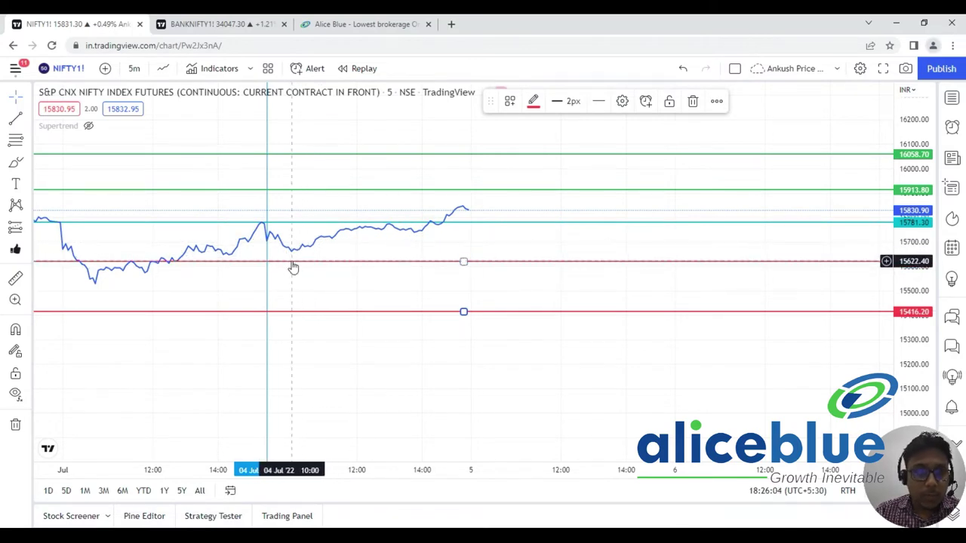
Display the NIFTY 5-minute chart as candlesticks
left_click(162, 68)
left_click(184, 122)
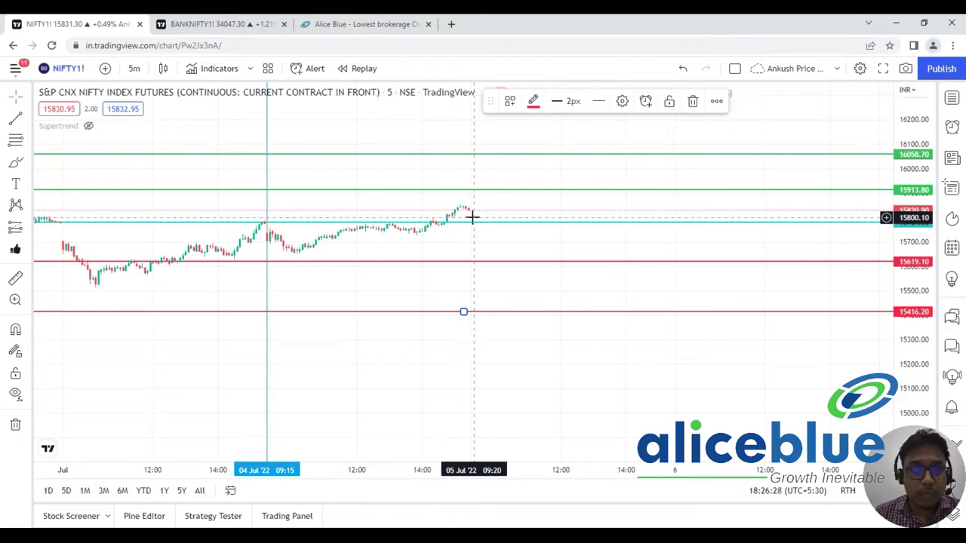
Zoom out and add a horizontal resistance line at 15881.55
scroll(503, 204, "down", 5)
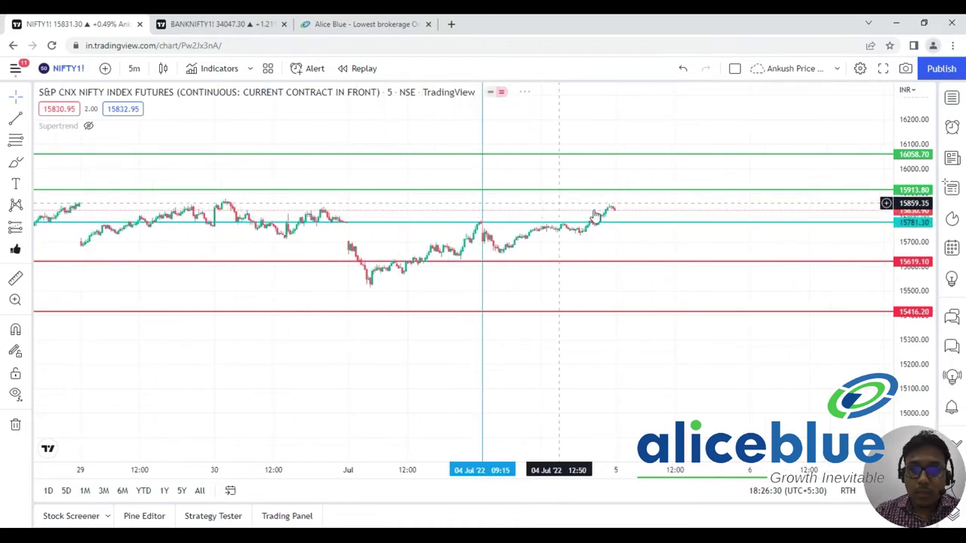
scroll(619, 208, "down", 3)
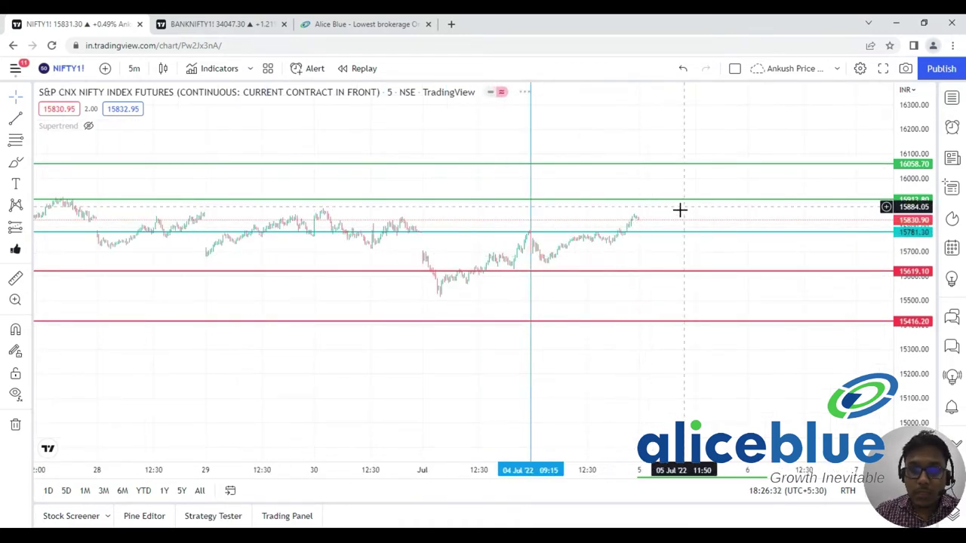
scroll(715, 210, "down", 1)
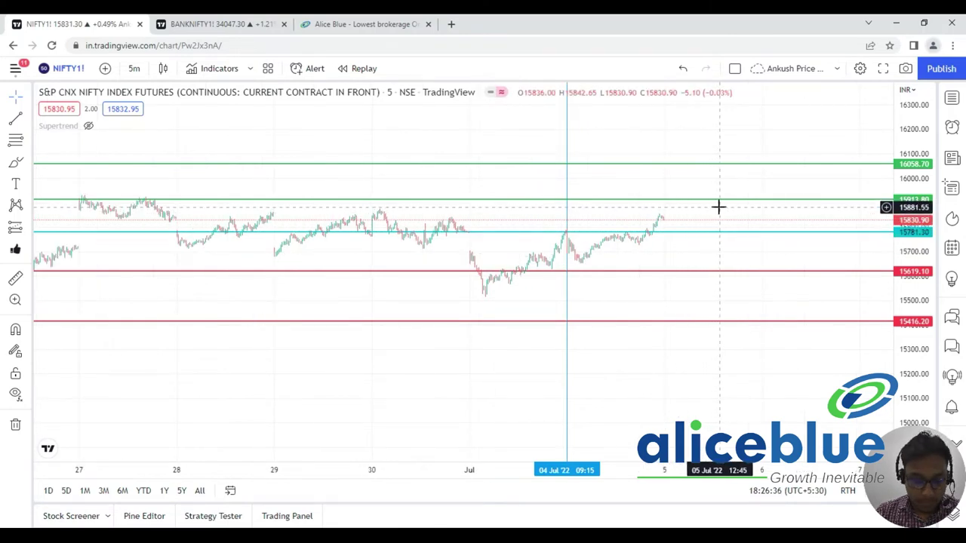
left_click(720, 207)
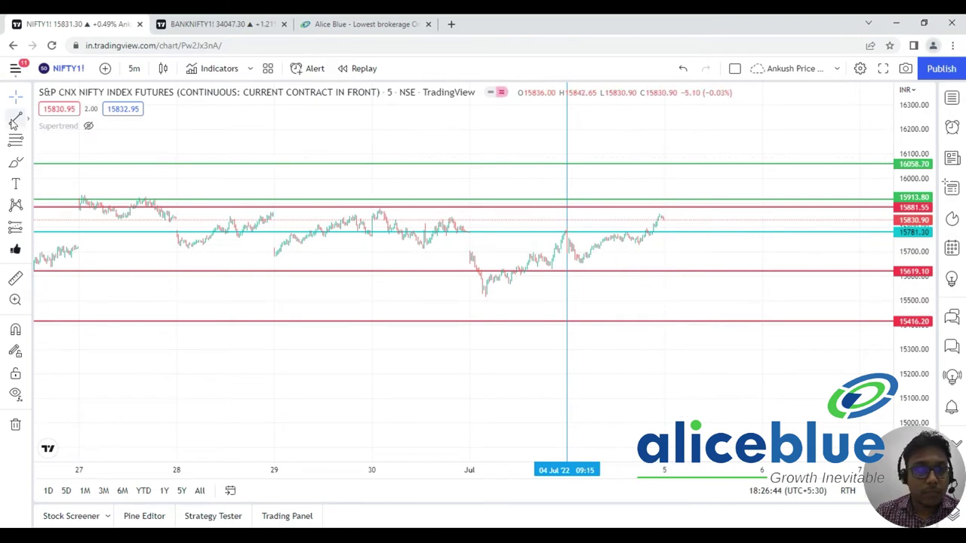
Draw a rising trendline from the 01 Jul low to the latest candles
key("alt+t")
left_click_drag(485, 297, 702, 221)
left_click(698, 241)
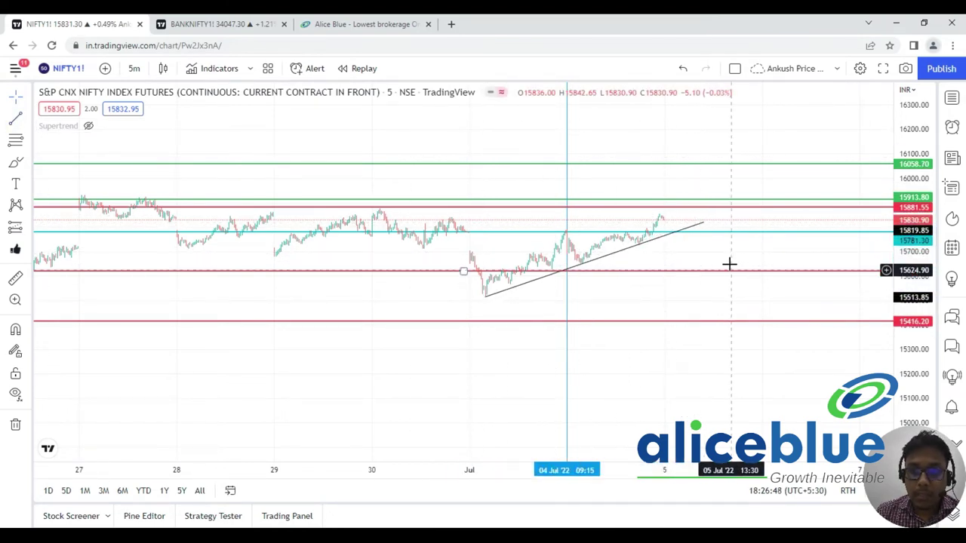
Draw a rectangle zone from around 27 Jun to past 5 Jul near 15881.55
left_click(28, 161)
left_click(68, 209)
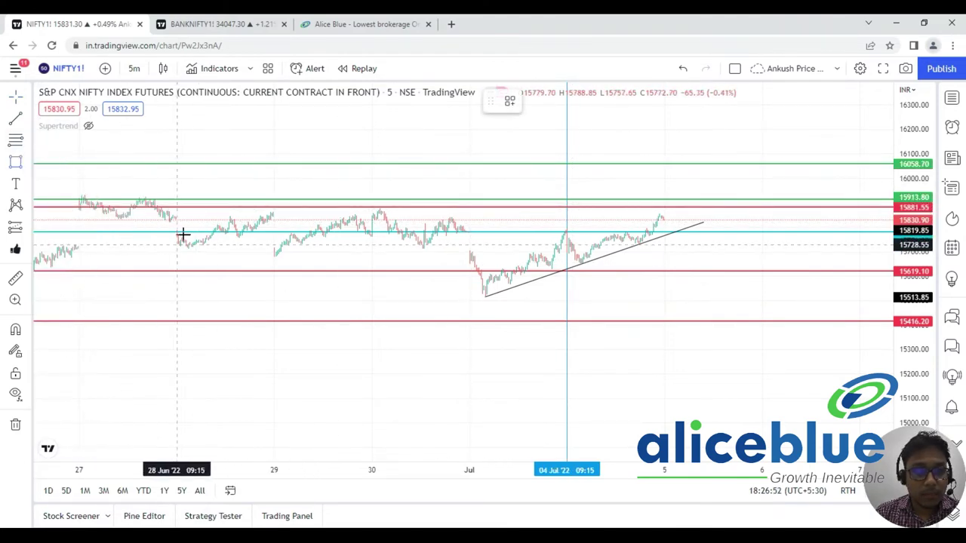
left_click(155, 206)
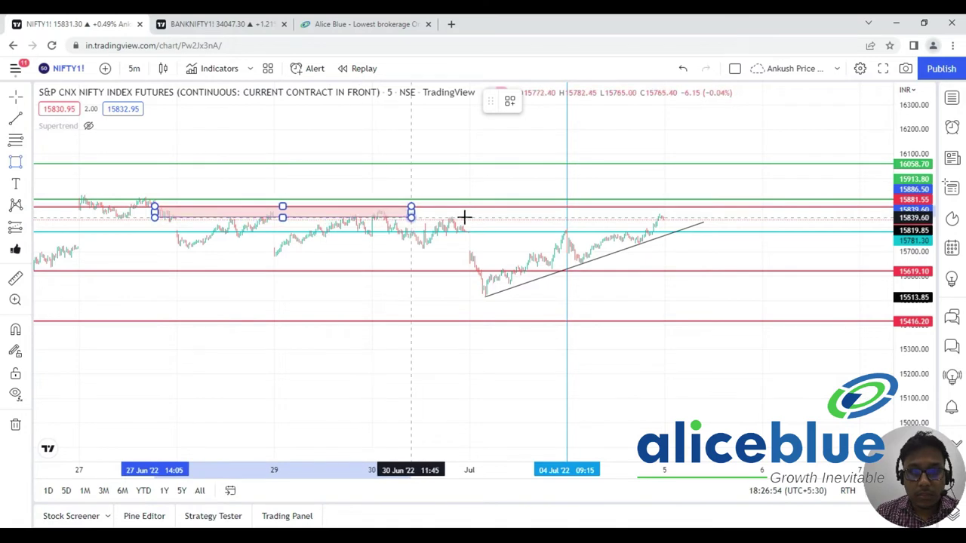
left_click(743, 208)
left_click(713, 191)
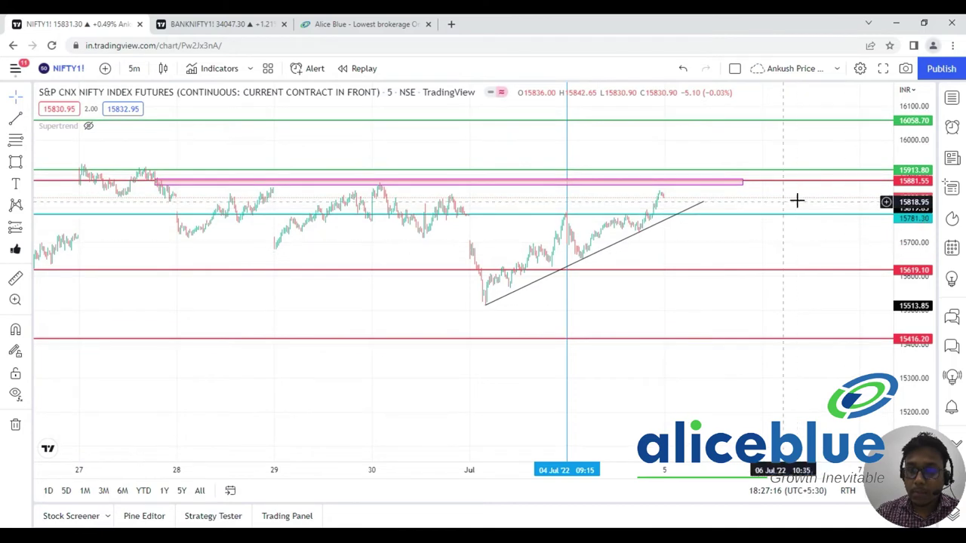
scroll(798, 199, "down", 3)
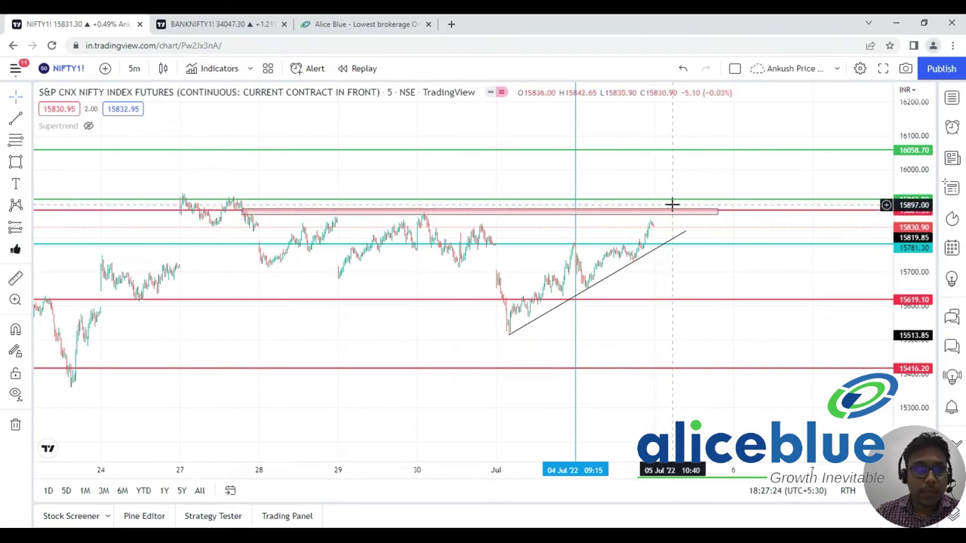
Return to the BANKNIFTY futures chart and pan to the most recent price action
left_click(206, 25)
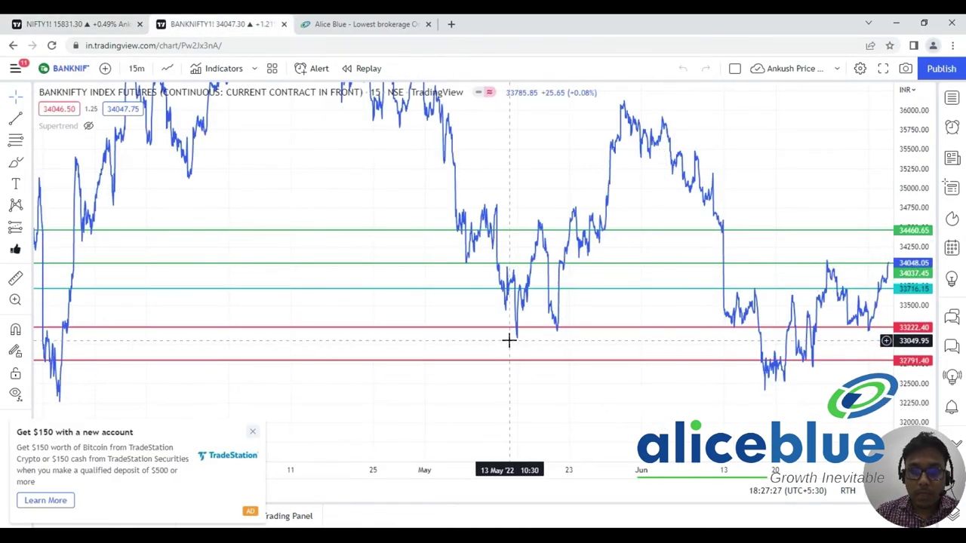
scroll(571, 325, "up", 3)
left_click_drag(672, 262, 573, 276)
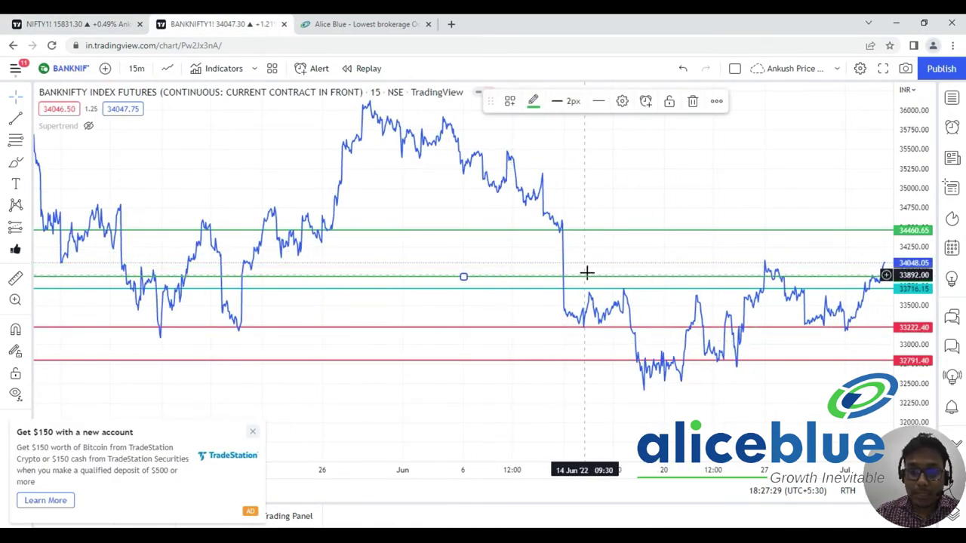
left_click_drag(755, 249, 496, 231)
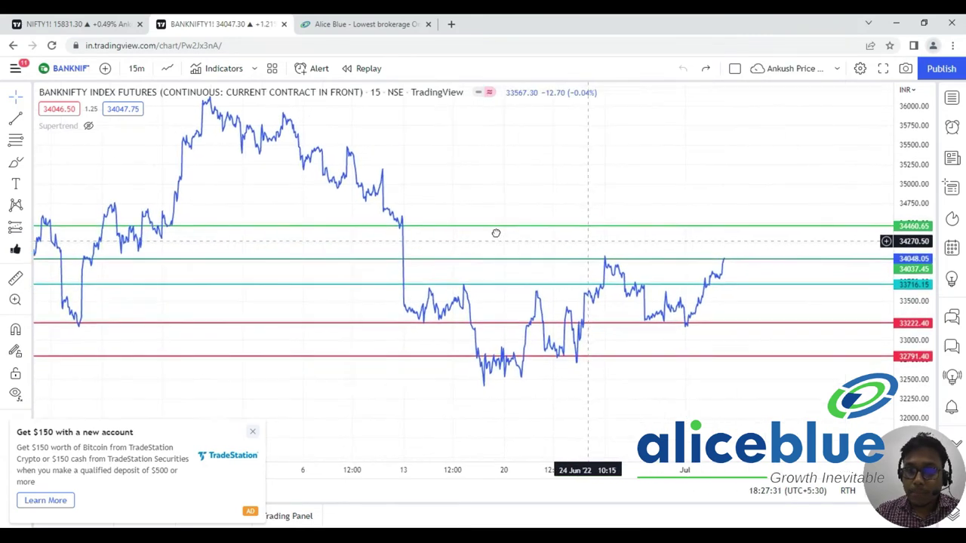
Set BANKNIFTY to 5-minute bars and add a vertical line at 01 Jul 09:15
left_click(136, 69)
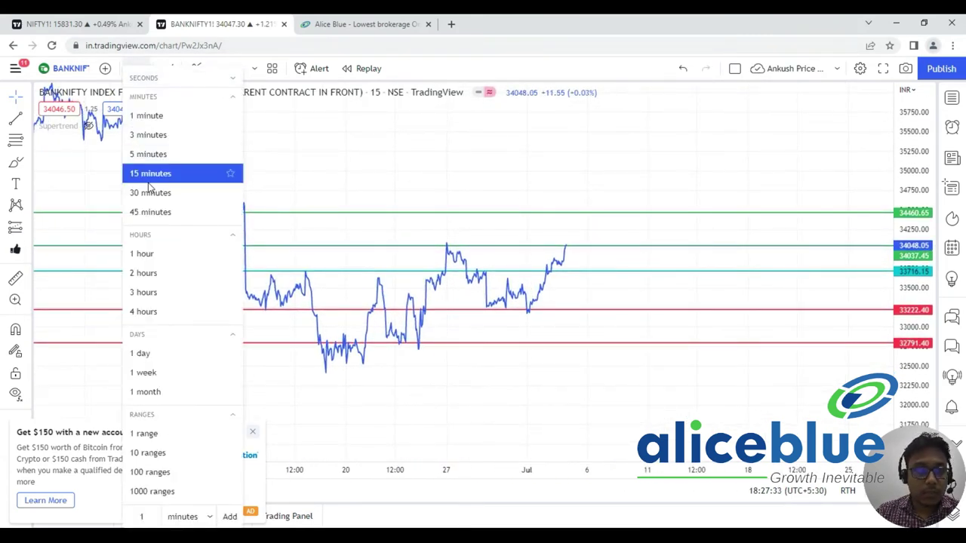
left_click(150, 154)
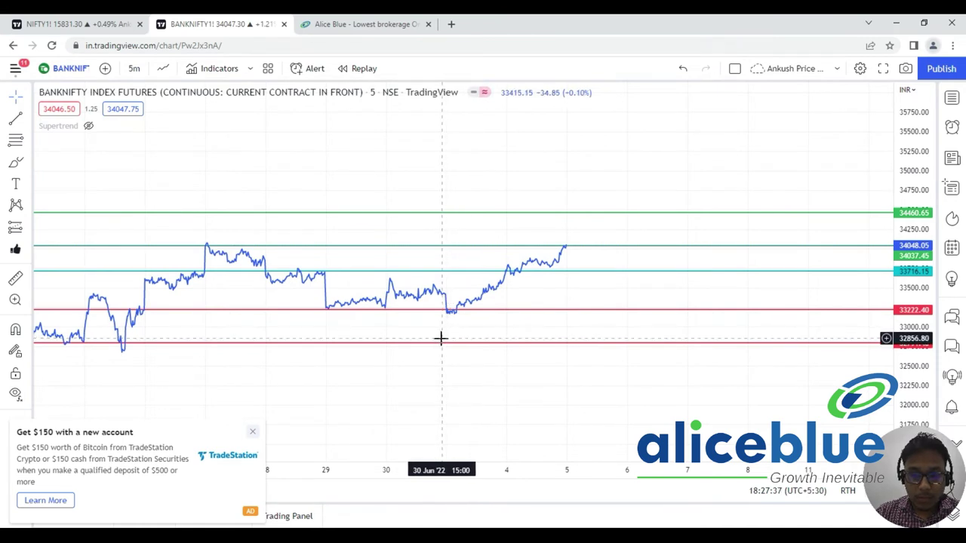
key("alt+v")
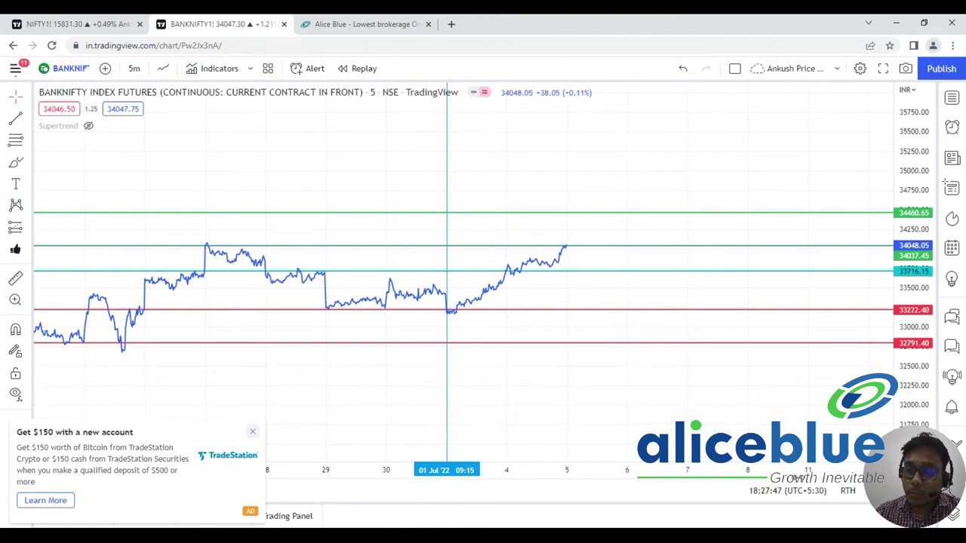
mouse_move(327, 299)
left_mouse_down()
mouse_move(338, 314)
mouse_move(332, 300)
mouse_move(372, 311)
mouse_move(389, 302)
left_mouse_up()
left_click(232, 305)
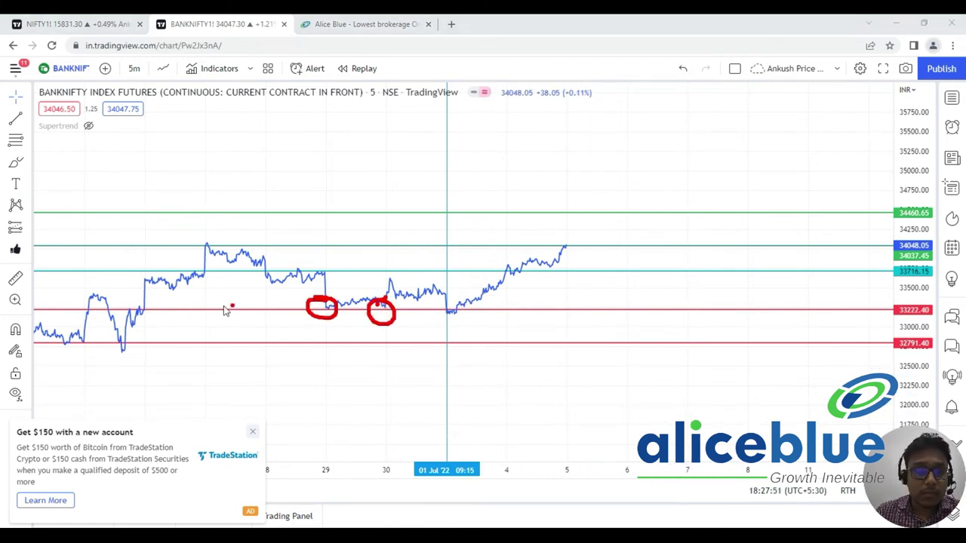
mouse_move(151, 309)
left_mouse_down()
mouse_move(139, 296)
mouse_move(165, 300)
left_mouse_up()
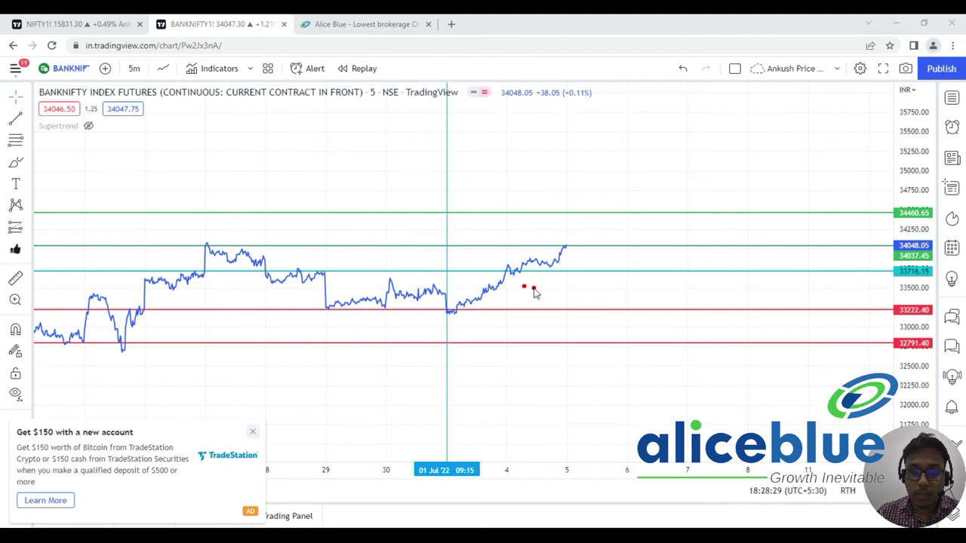
left_click_drag(453, 317, 454, 304)
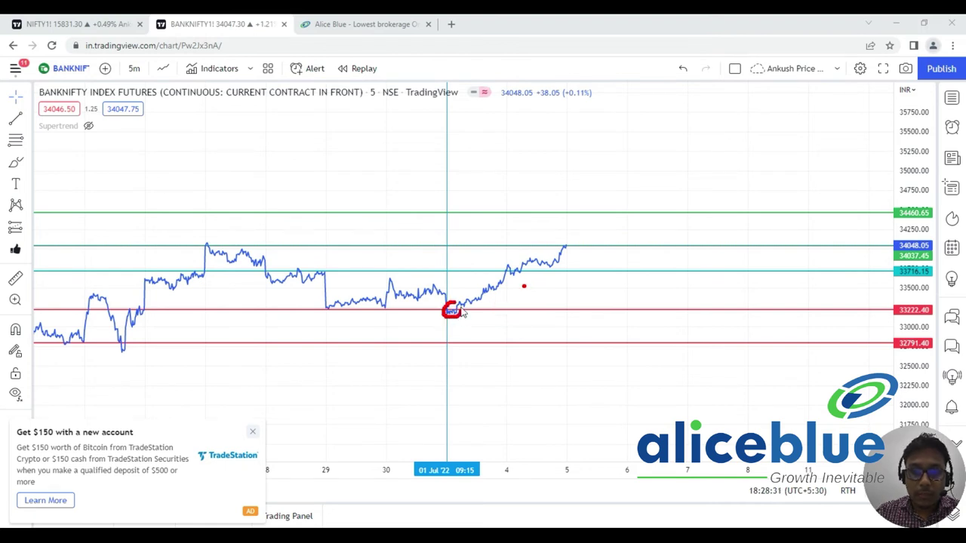
left_click_drag(341, 304, 382, 309)
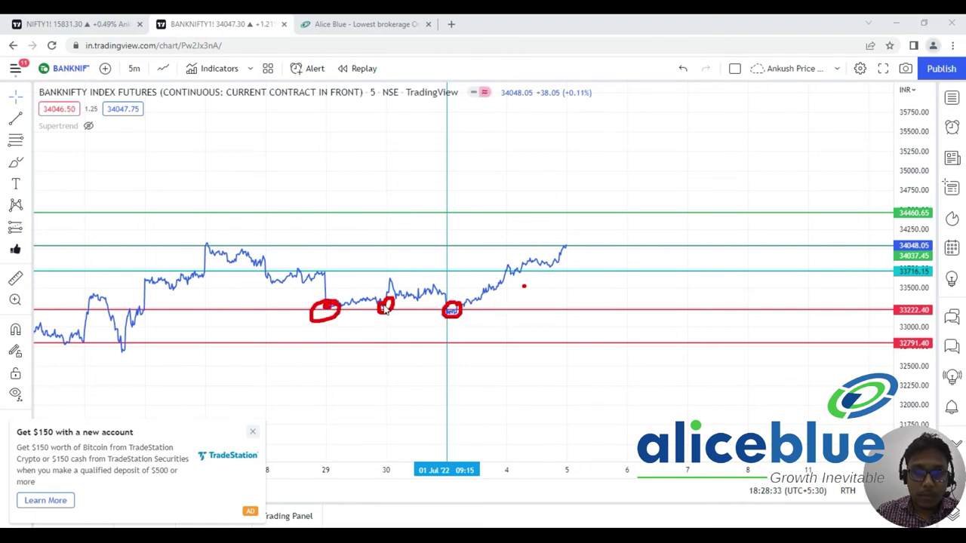
left_click_drag(152, 312, 155, 315)
mouse_move(521, 308)
left_mouse_down()
mouse_move(527, 320)
mouse_move(552, 322)
mouse_move(582, 305)
left_mouse_up()
mouse_move(519, 266)
left_mouse_down()
mouse_move(501, 278)
mouse_move(521, 267)
left_mouse_up()
mouse_move(576, 243)
left_mouse_down()
mouse_move(556, 243)
mouse_move(577, 254)
mouse_move(574, 246)
left_mouse_up()
left_click(567, 348)
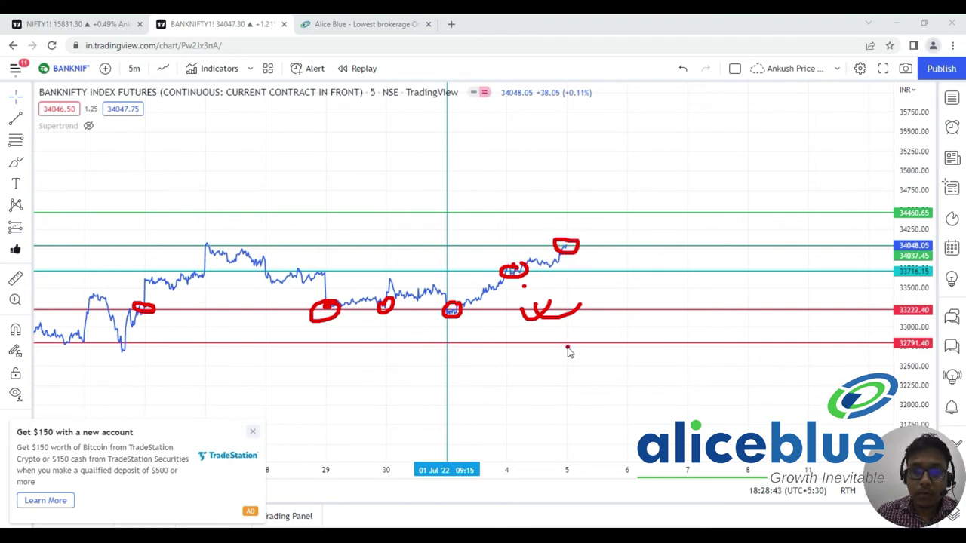
left_click_drag(607, 246, 628, 257)
mouse_move(215, 240)
left_mouse_down()
mouse_move(198, 243)
mouse_move(216, 249)
mouse_move(263, 219)
mouse_move(266, 240)
left_mouse_up()
left_click(354, 262)
left_click(417, 254)
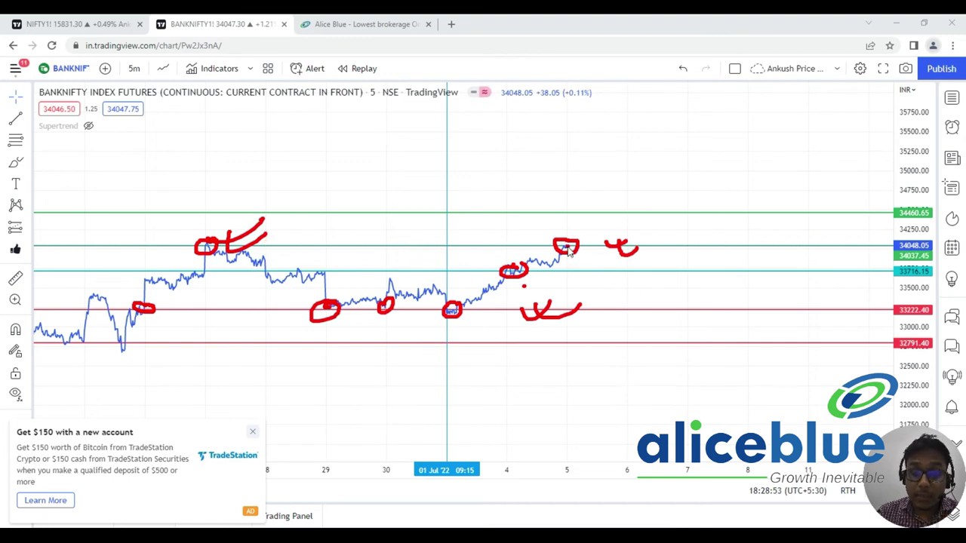
left_click_drag(567, 250, 578, 277)
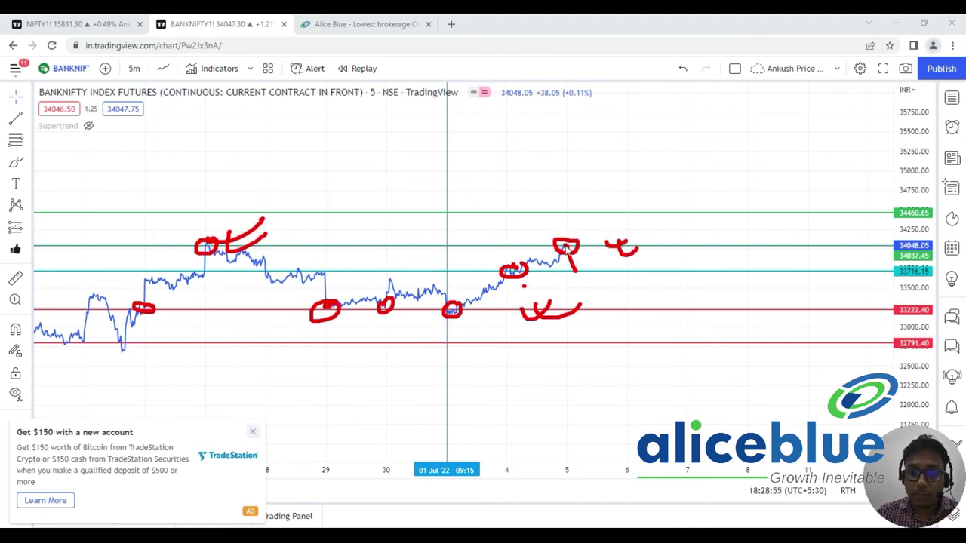
left_click_drag(577, 277, 587, 290)
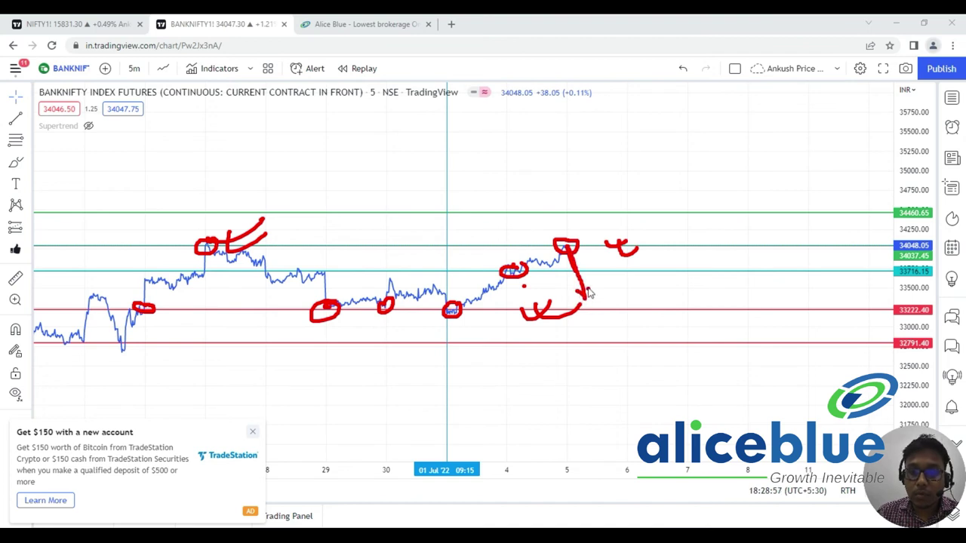
left_click(602, 293)
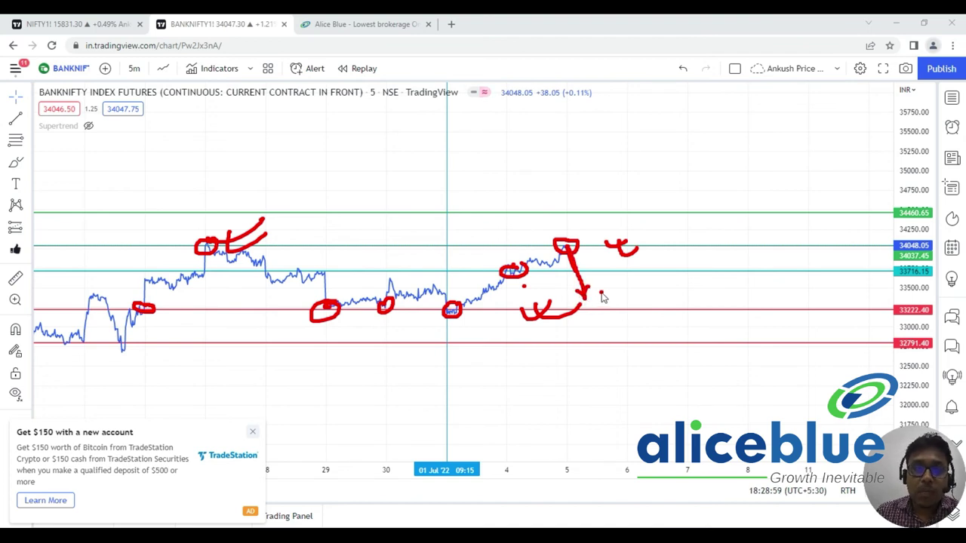